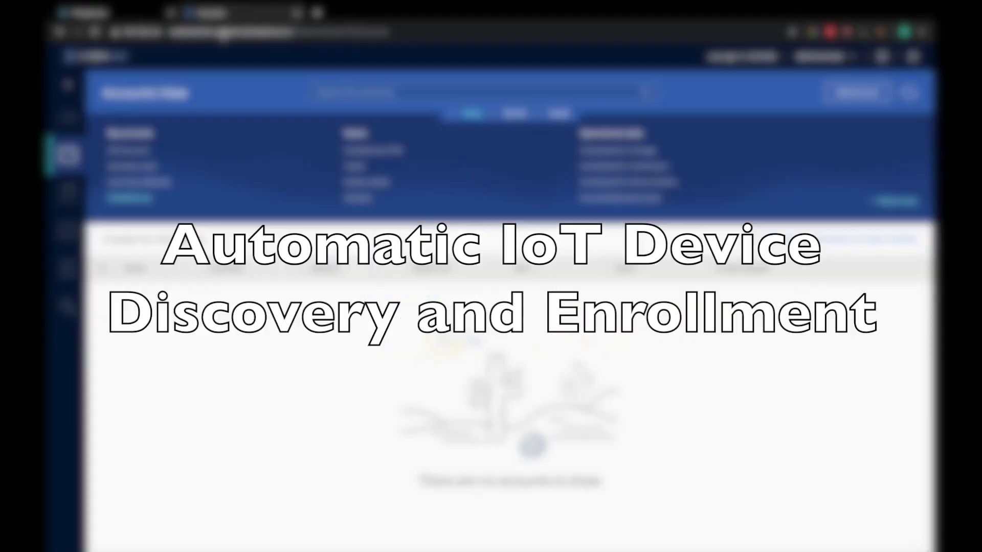
Search the CyberArk accounts for PhosphorusSafe and check how many accounts the safe holds
left_click(483, 92)
type("Phosp")
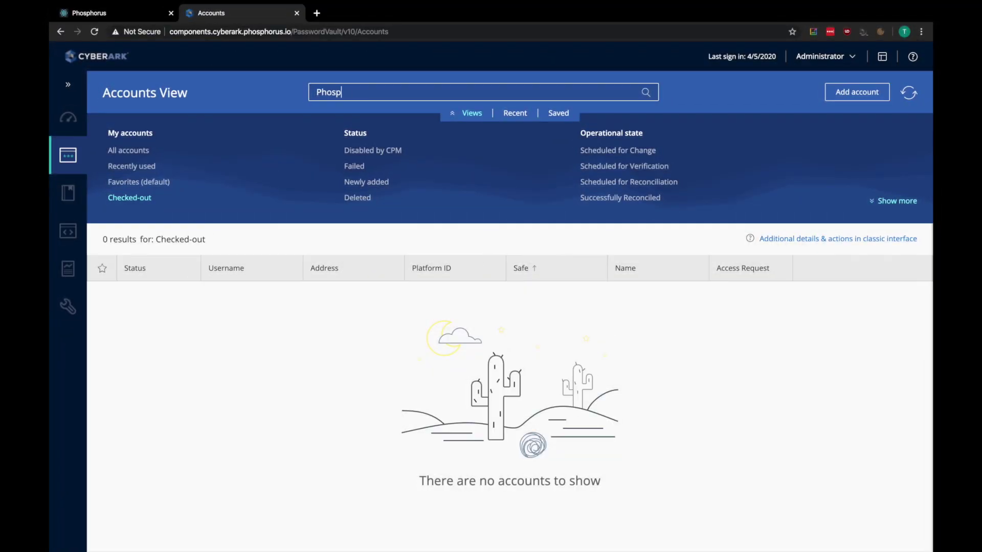
type("horusSafe")
key("Return")
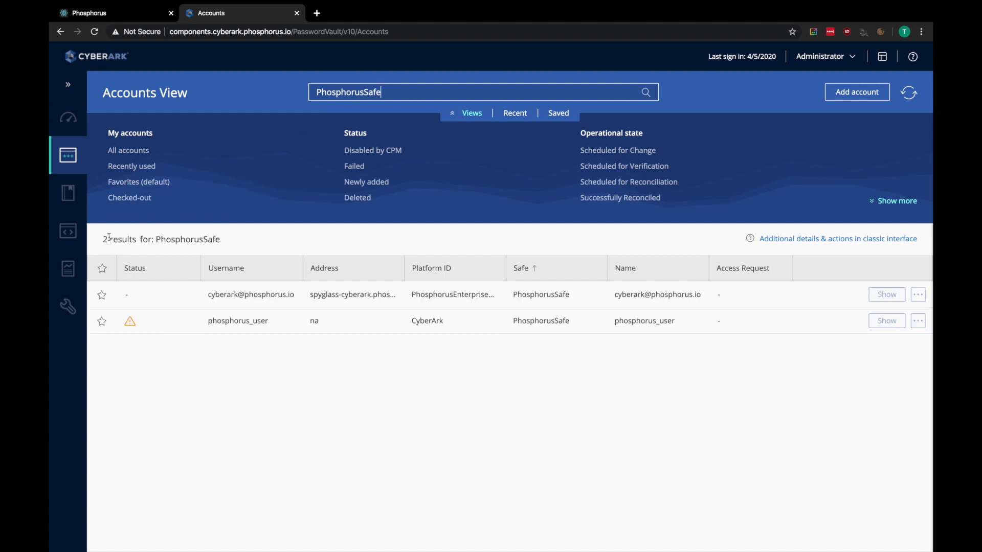
left_click(106, 238)
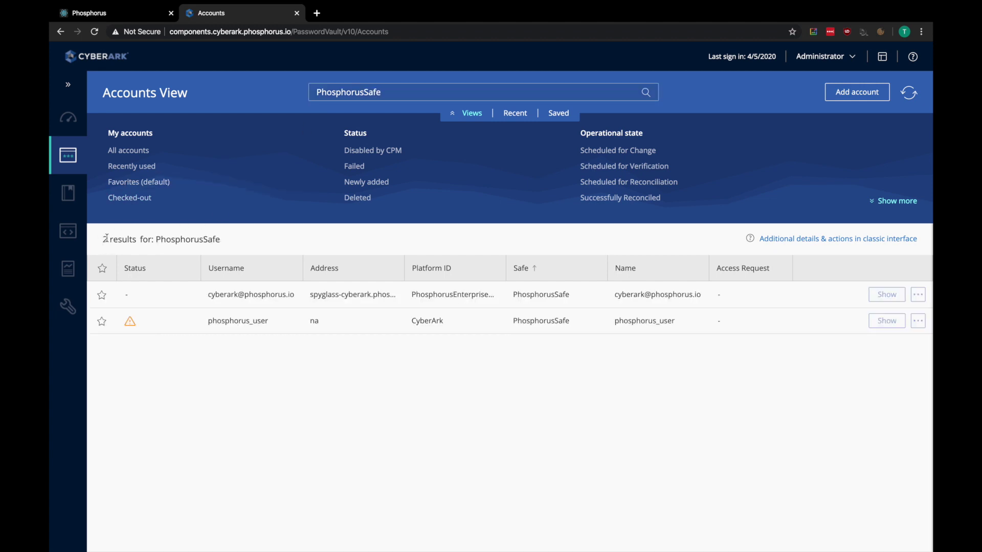
Switch to Phosphorus and start an immediate scan of network 192.168.100.0/24 at Normal speed
left_click(122, 13)
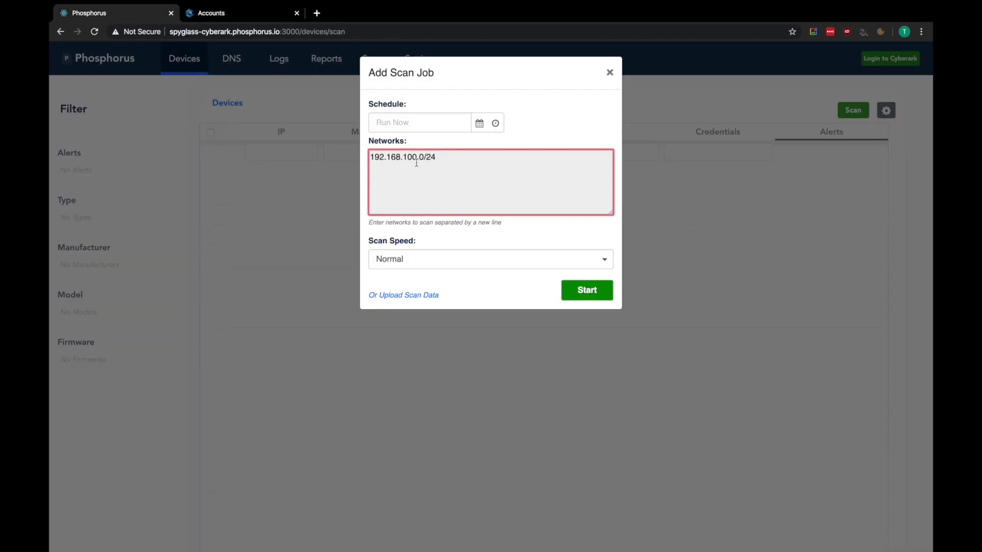
left_click(573, 290)
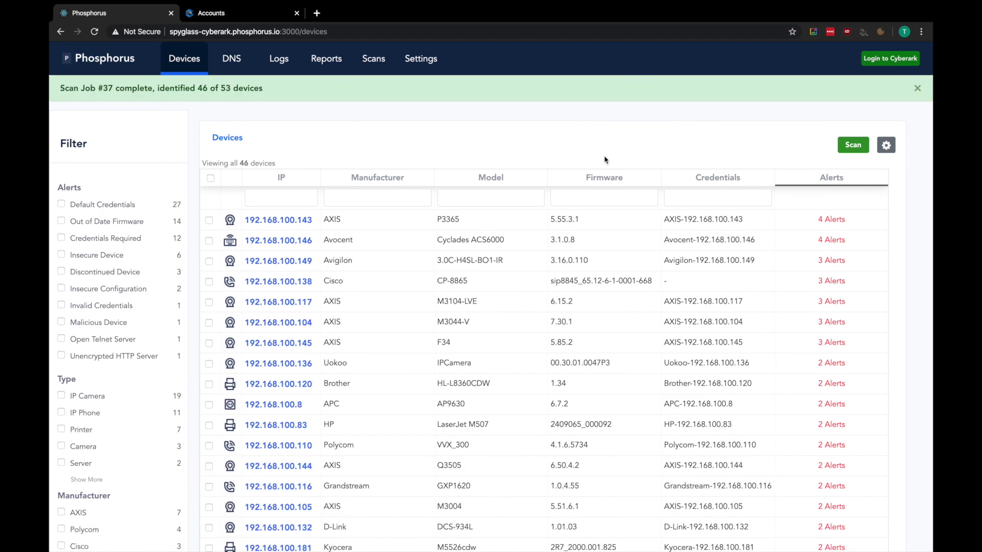
Sort the discovered devices by credentials and show 46 rows per page
left_click(704, 179)
scroll(714, 301, "down", 2)
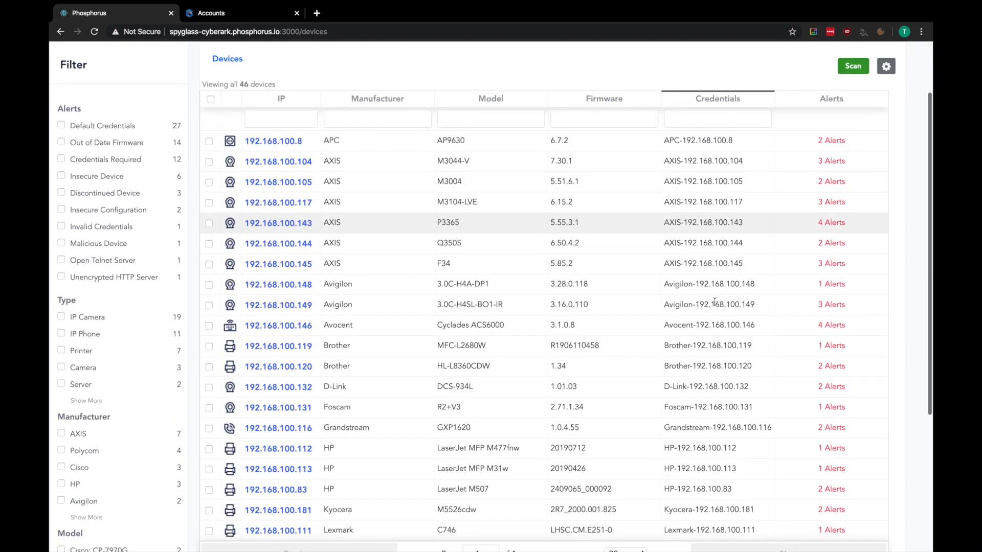
scroll(715, 302, "down", 1)
left_click(623, 512)
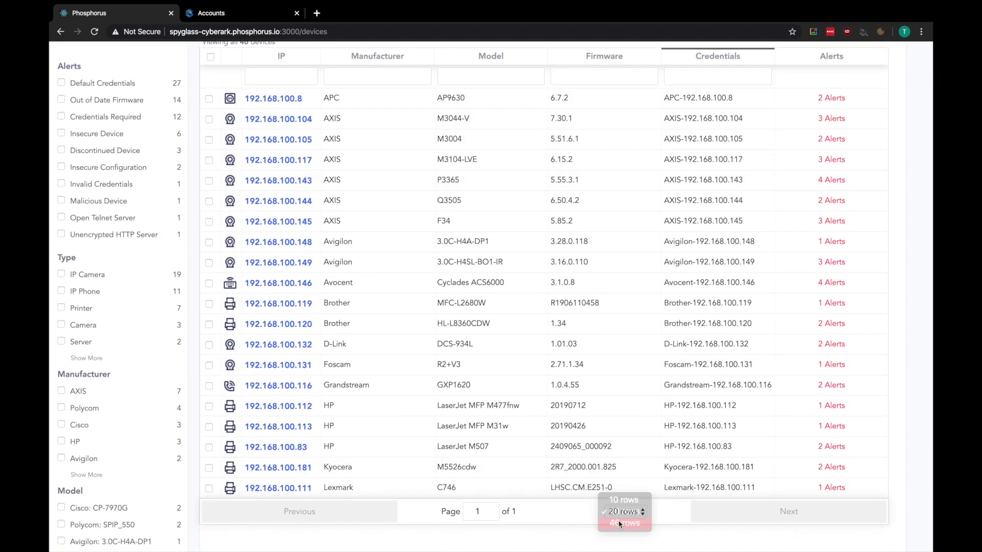
left_click(619, 522)
Review the credentials in the device list and open the details of the Polycom VVX_410 phone at 192.168.100.102
scroll(765, 276, "up", 1)
scroll(765, 276, "down", 1)
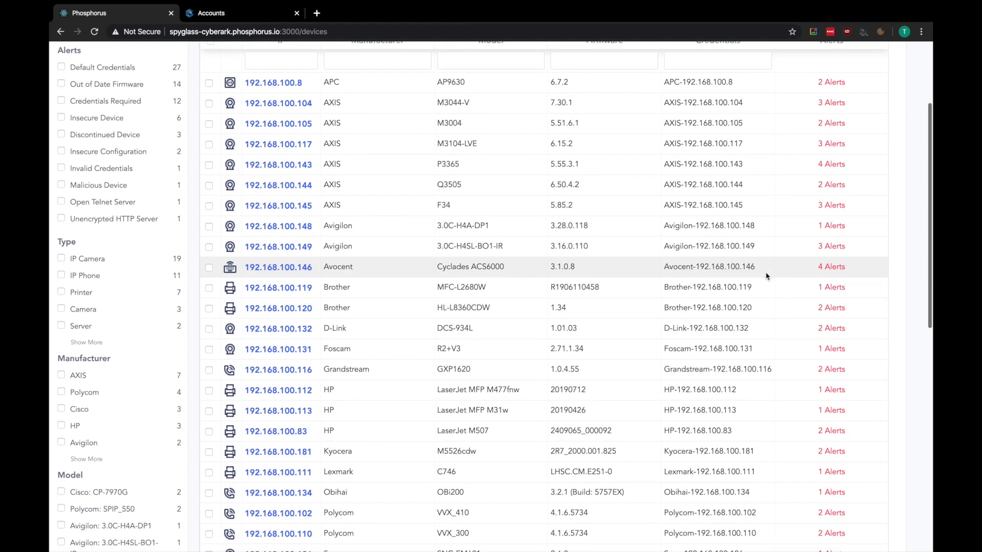
scroll(766, 277, "down", 2)
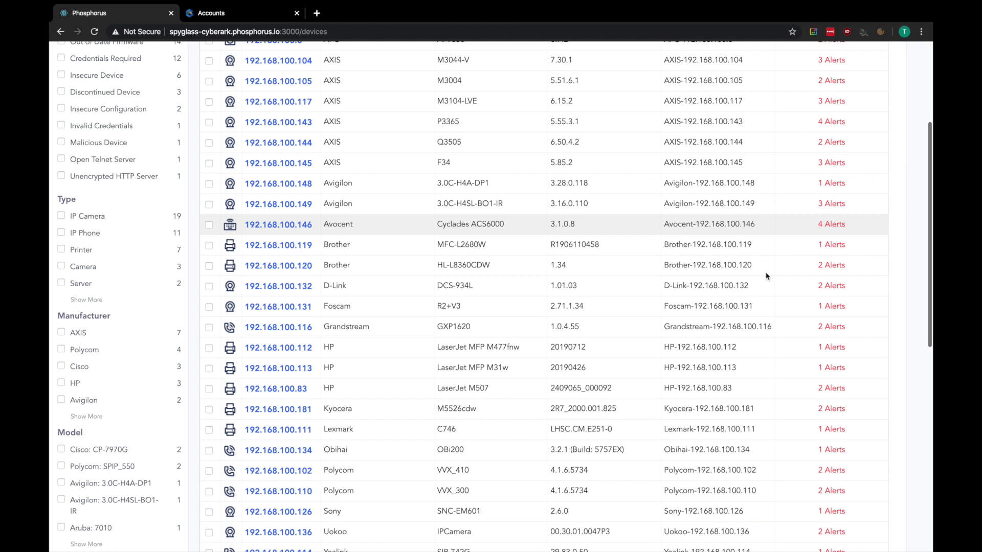
scroll(766, 276, "down", 3)
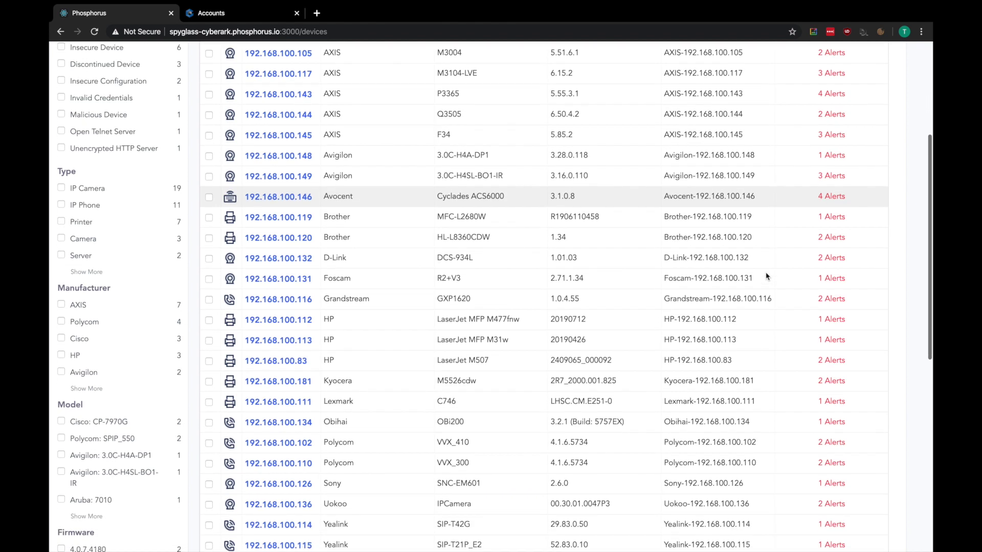
left_click(310, 403)
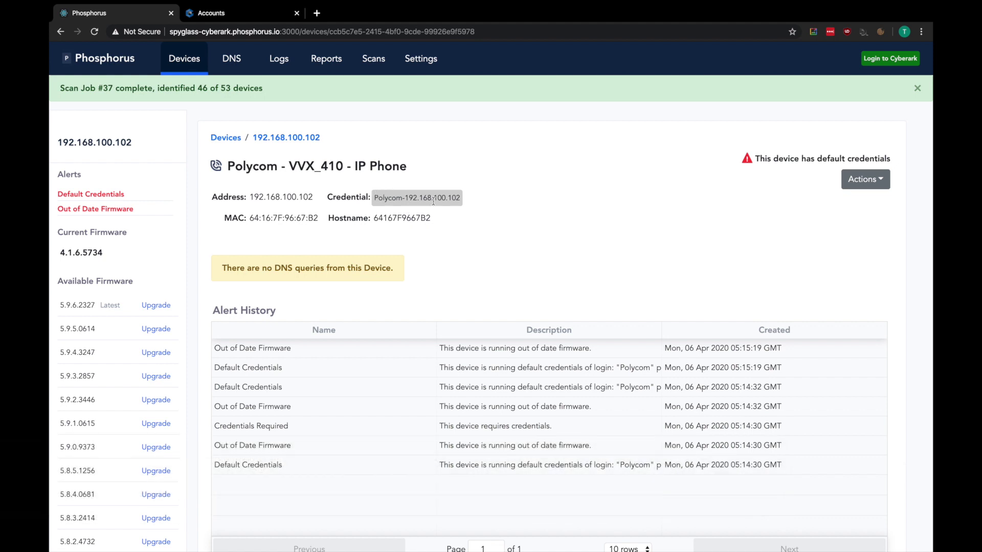
Switch to CyberArk, reload the accounts page and search for PhosphorusSafe again to check the account count
left_click(240, 13)
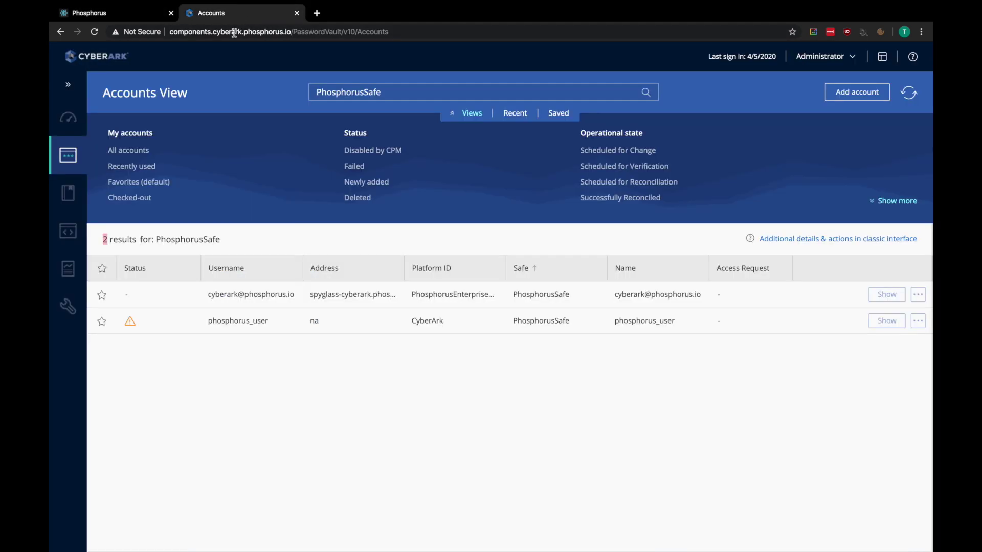
left_click(95, 32)
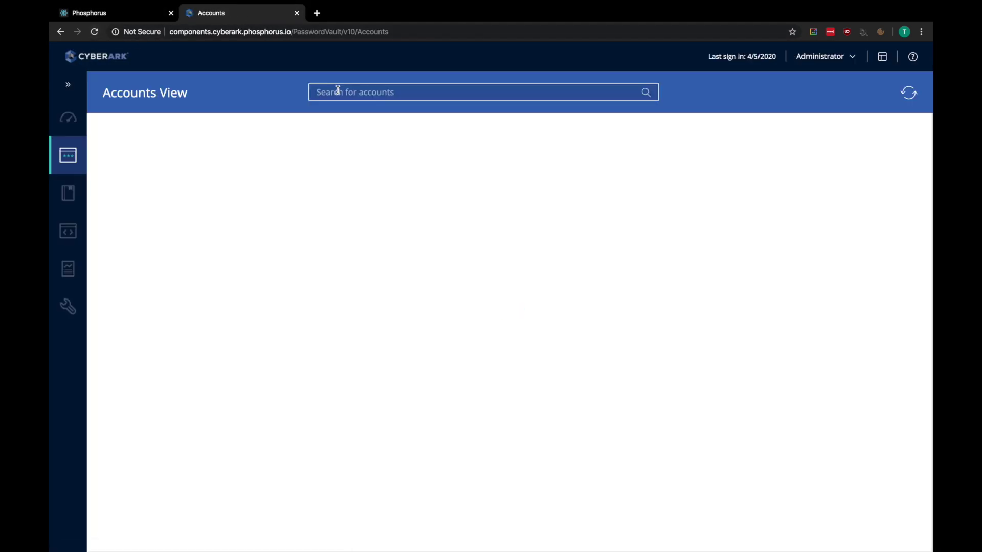
type("Phospho")
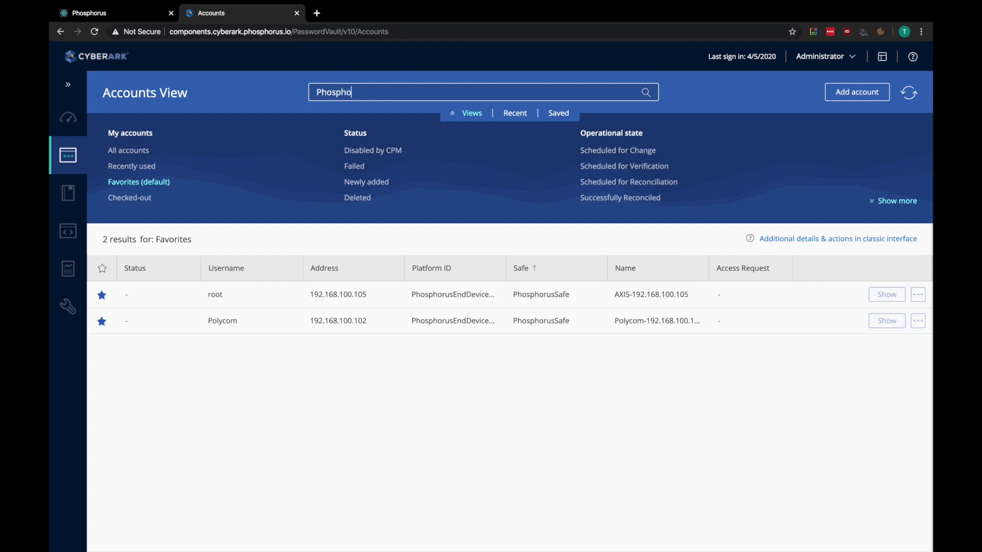
type("rusSafe")
key("Return")
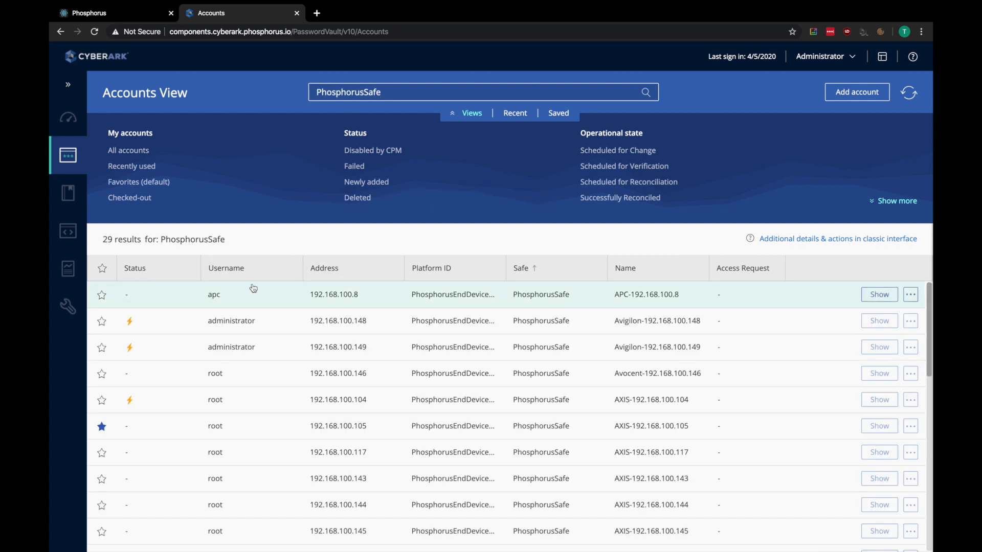
left_click(105, 239)
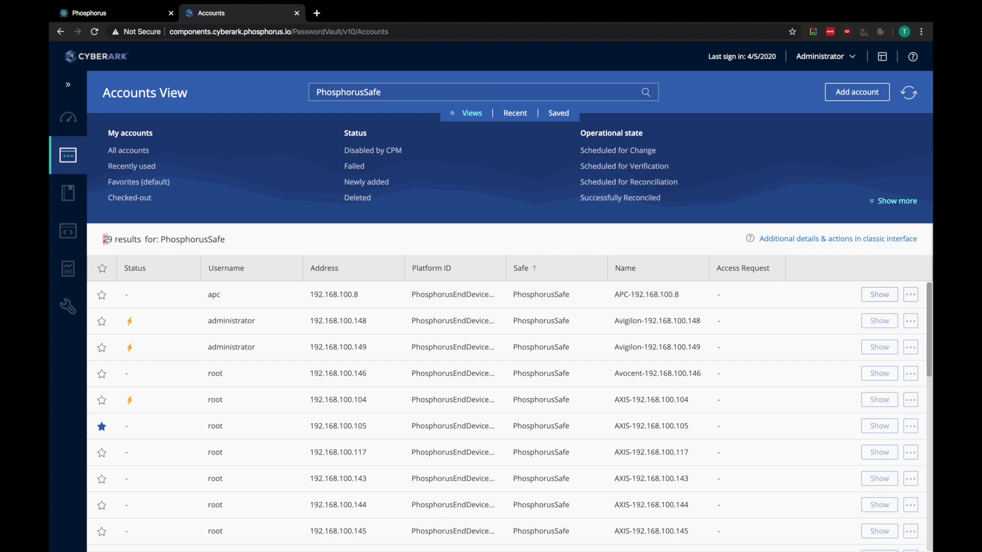
List the favorite accounts, reveal the password of the Polycom account at 192.168.100.102 with the reason "demo", and copy it
left_click(139, 185)
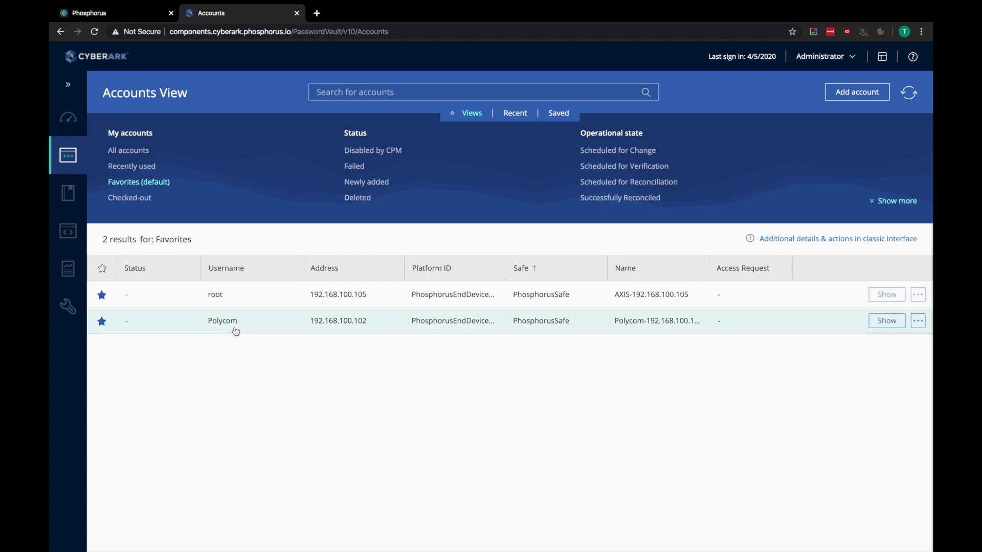
left_click(883, 325)
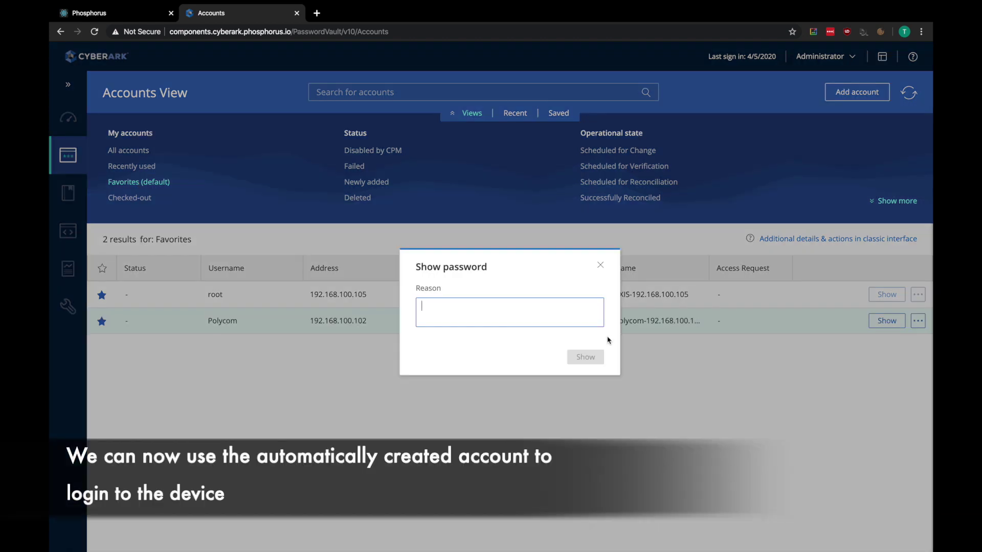
type("demo")
left_click(600, 359)
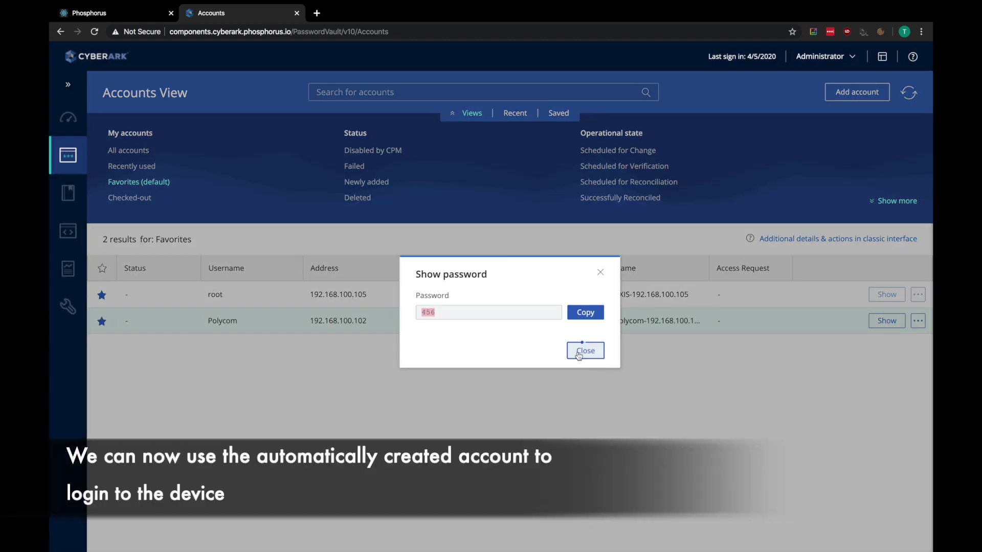
left_click(588, 313)
Open the bookmarked Polycom-102 configuration utility in an incognito window and log in as Admin with the copied password
key("ctrl+shift+n")
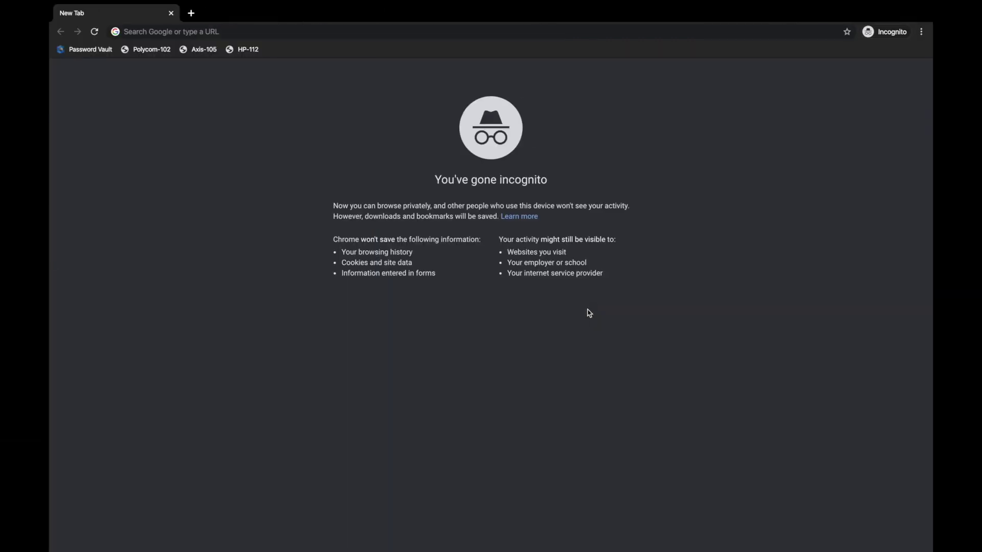
left_click(155, 53)
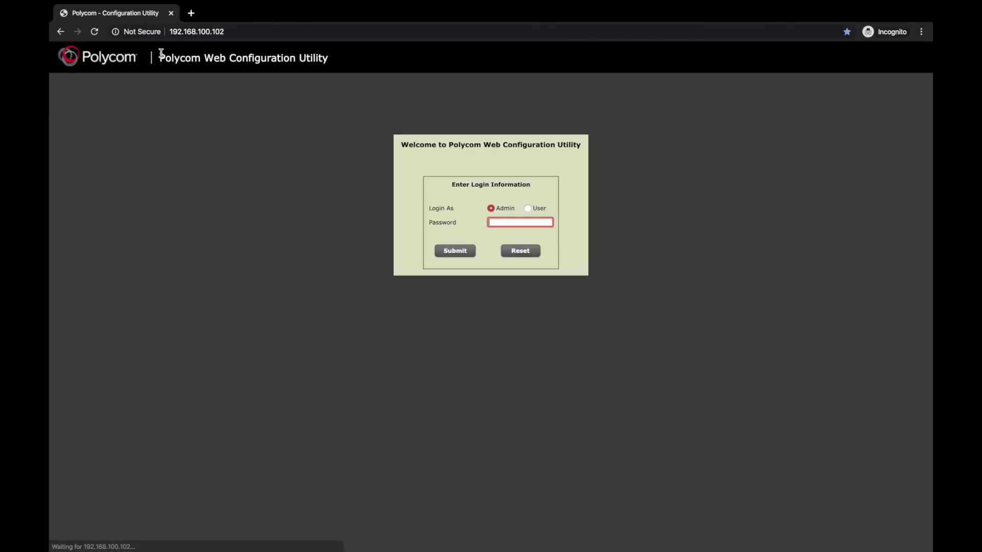
right_click(504, 222)
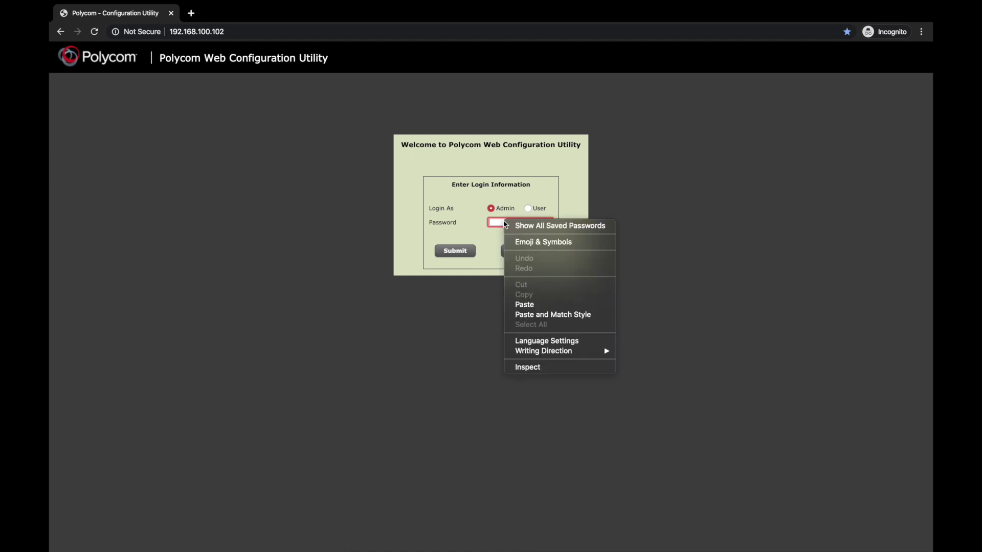
left_click(527, 305)
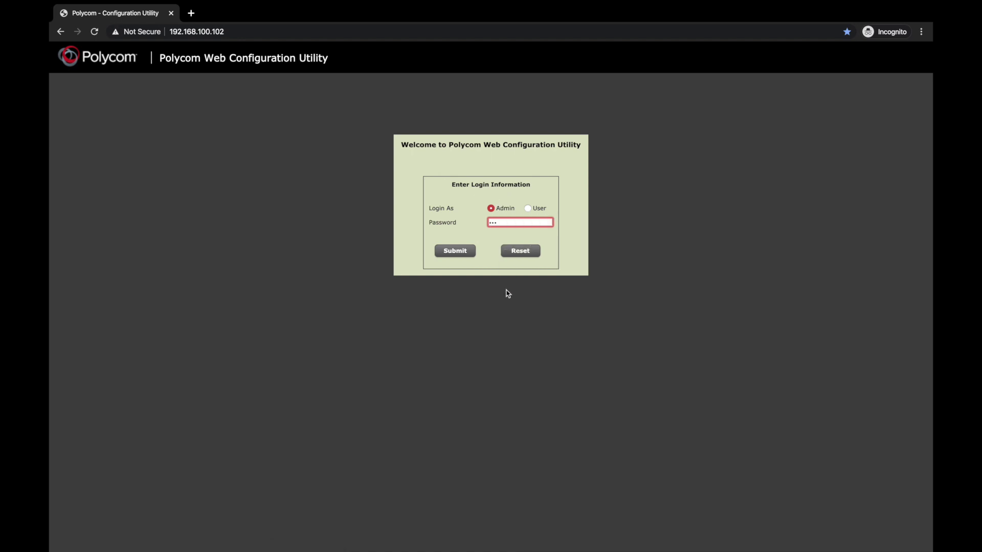
left_click(455, 251)
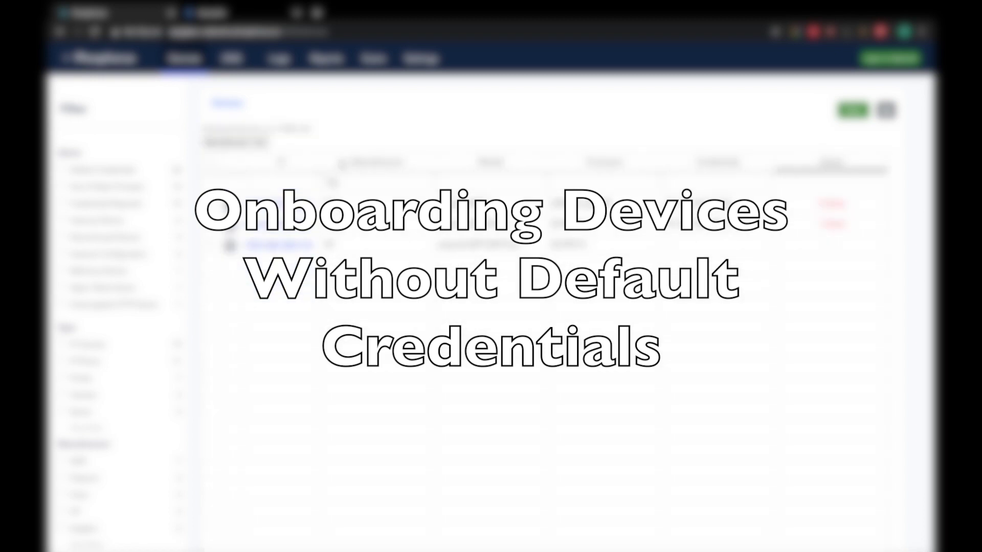
Open the HP printer 192.168.100.112 in Phosphorus, copy its IP address and search the CyberArk accounts for it
left_click(277, 245)
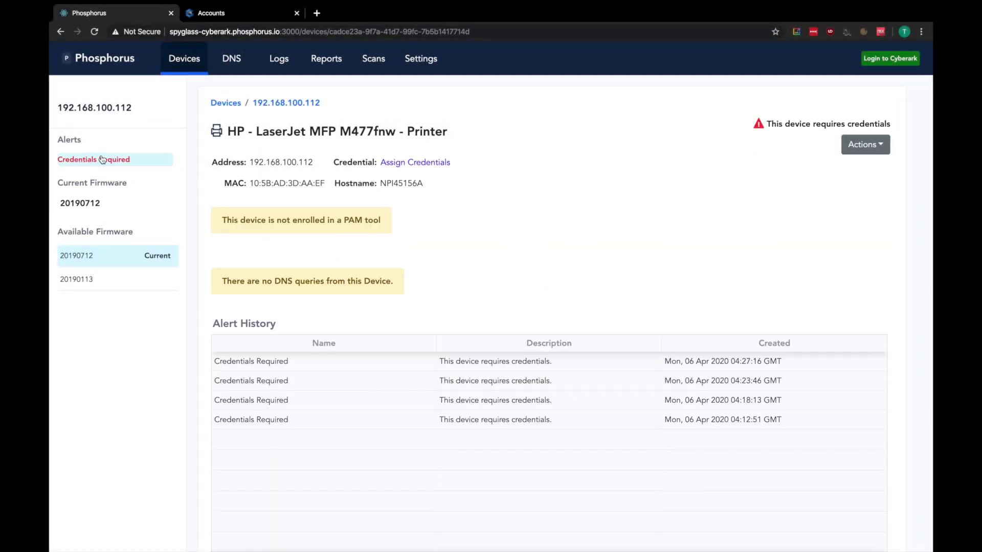
left_click_drag(132, 108, 60, 108)
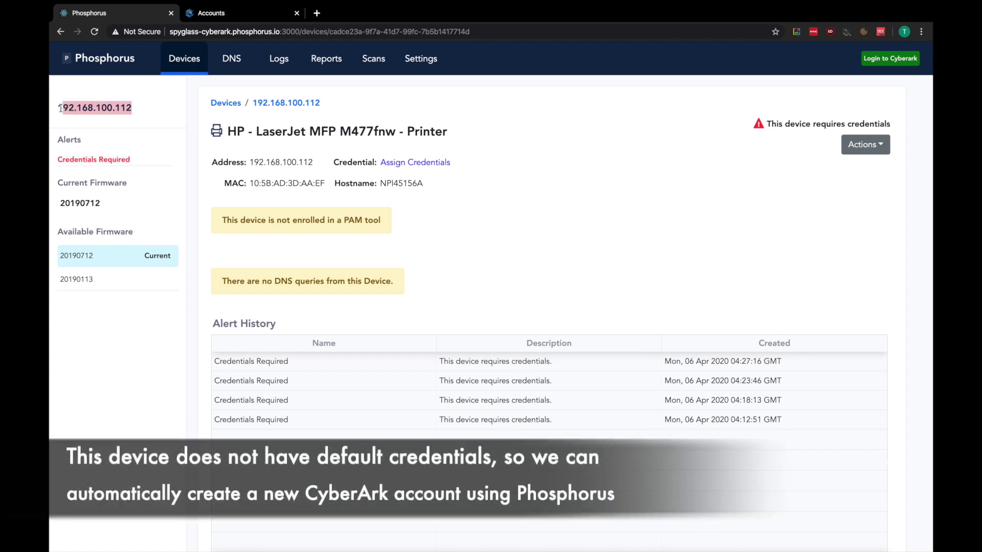
left_click(235, 13)
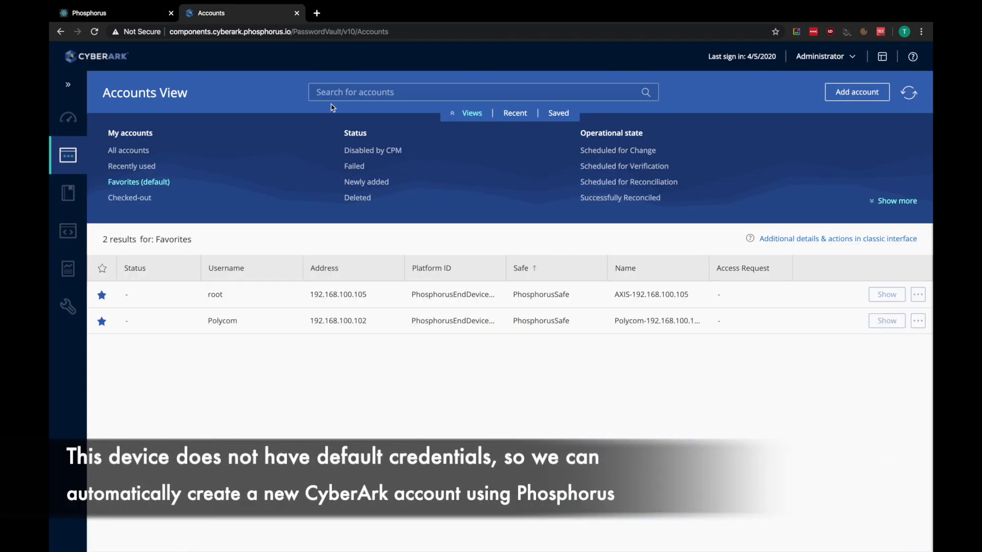
left_click(338, 94)
key("ctrl+v")
key("Return")
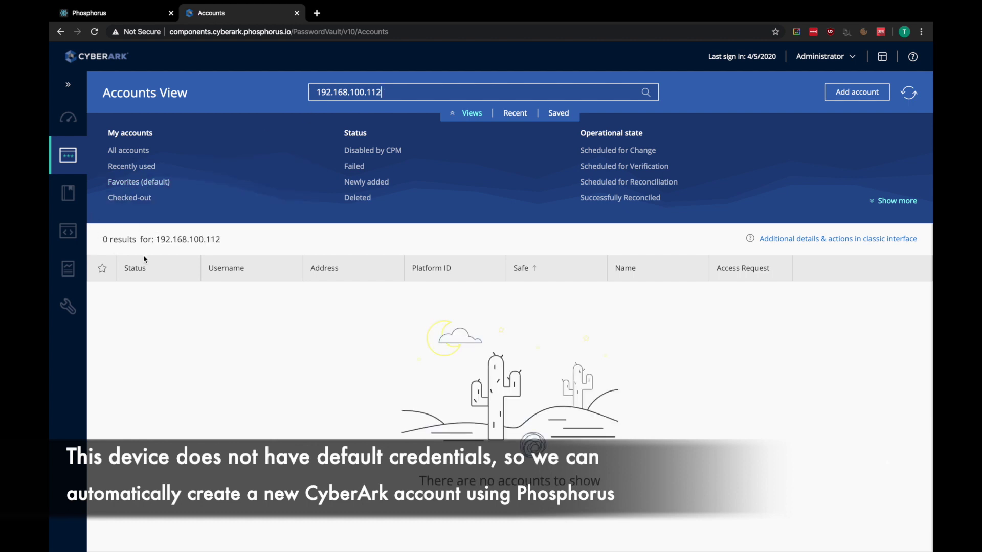
Back in Phosphorus, create a credential for the HP LaserJet MFP M477fnw with username admin and the device password
left_click(119, 16)
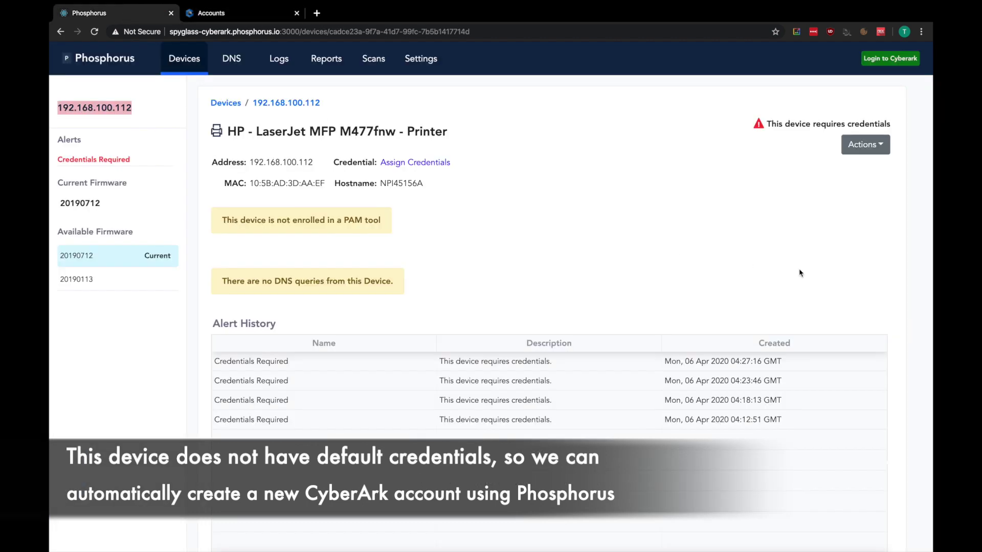
left_click(866, 144)
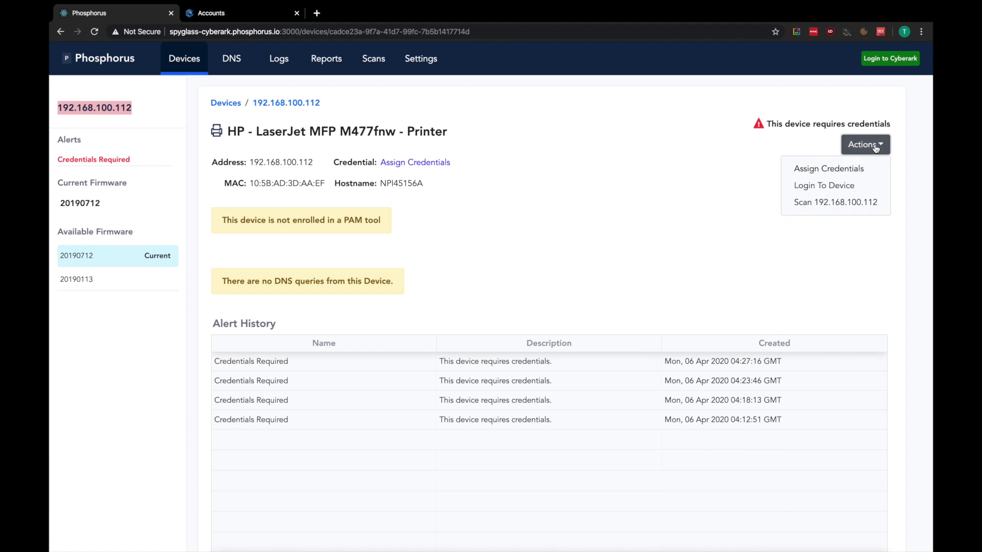
left_click(824, 172)
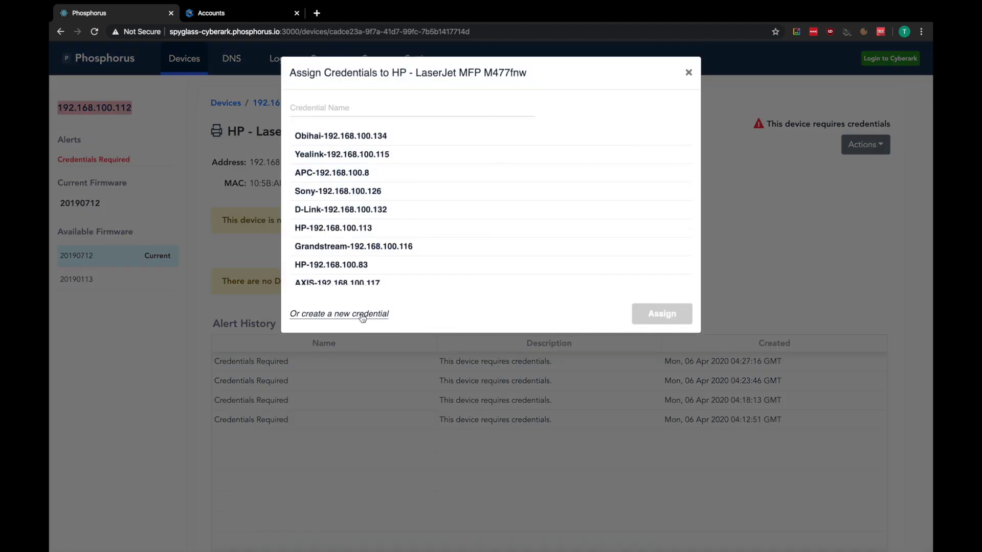
left_click(348, 317)
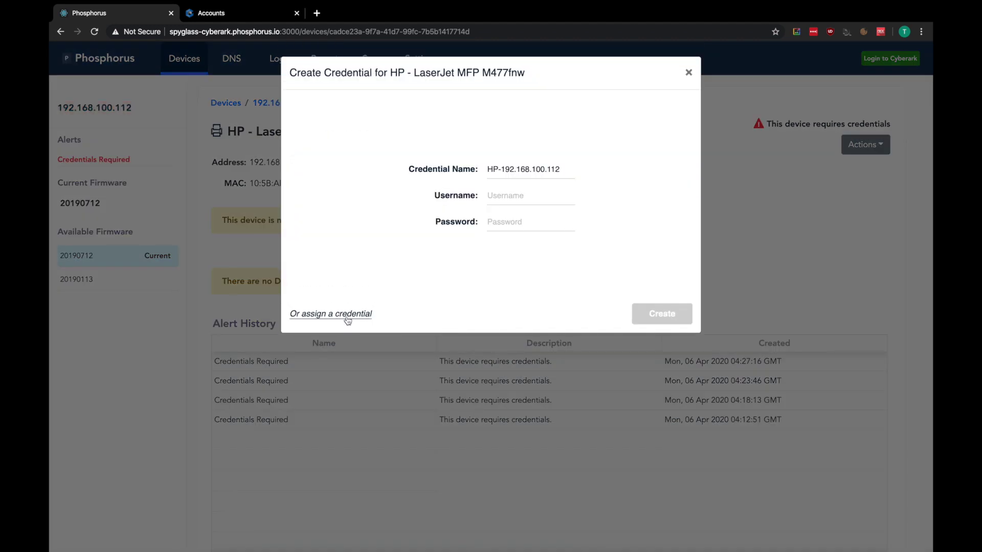
left_click(511, 200)
type("admin")
key("Tab")
type("•••")
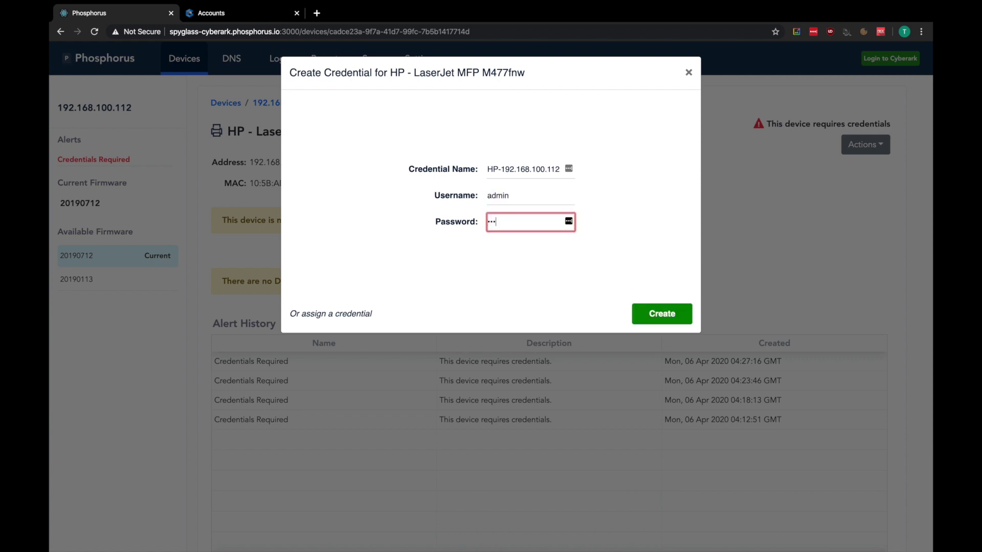
left_click(671, 322)
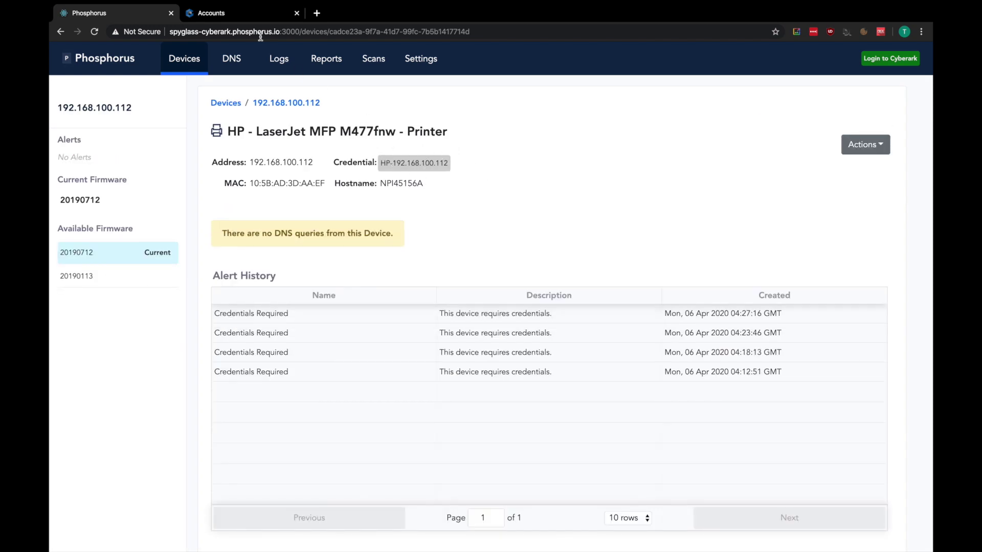
Switch to CyberArk, refresh the accounts page and search the accounts for the copied IP address 192.168.100.112
left_click(237, 13)
left_click(93, 32)
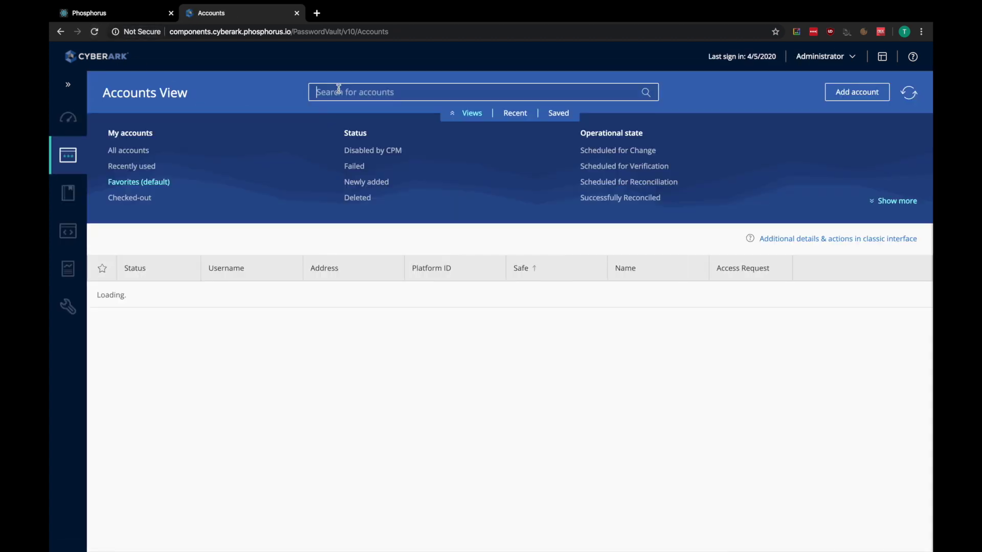
key("ctrl+v")
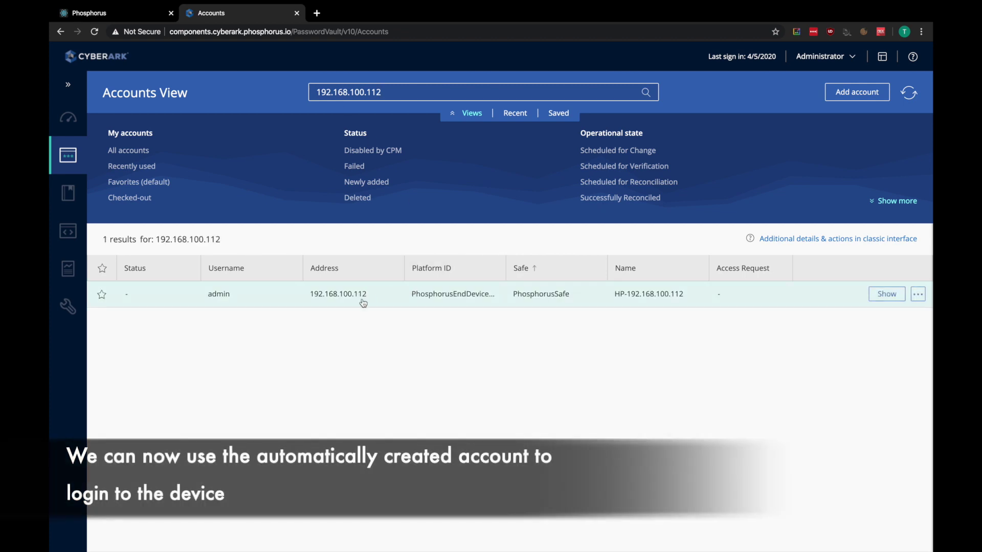
Reveal the password of the admin account at 192.168.100.112 with the reason "demo" and copy it
left_click(884, 293)
type("demo")
left_click(583, 357)
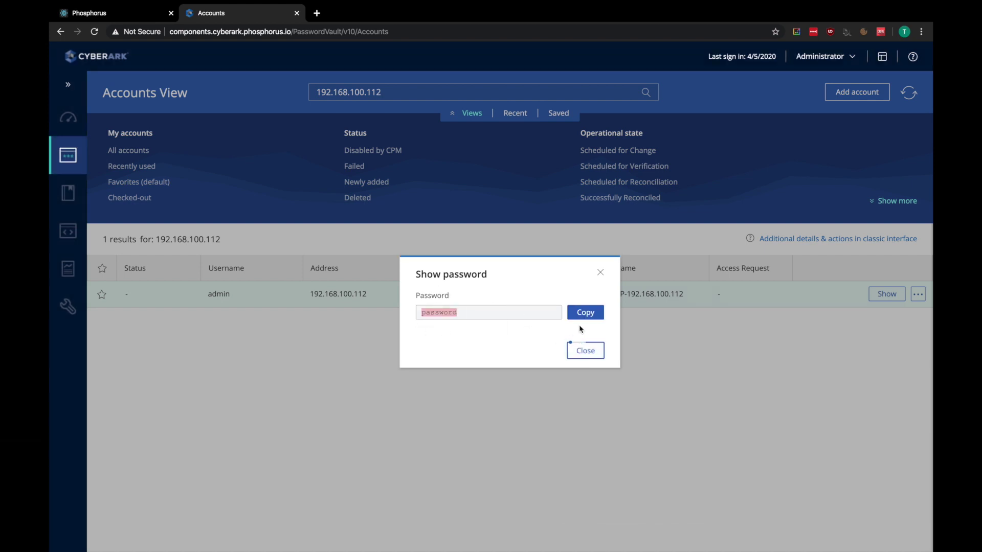
left_click(586, 313)
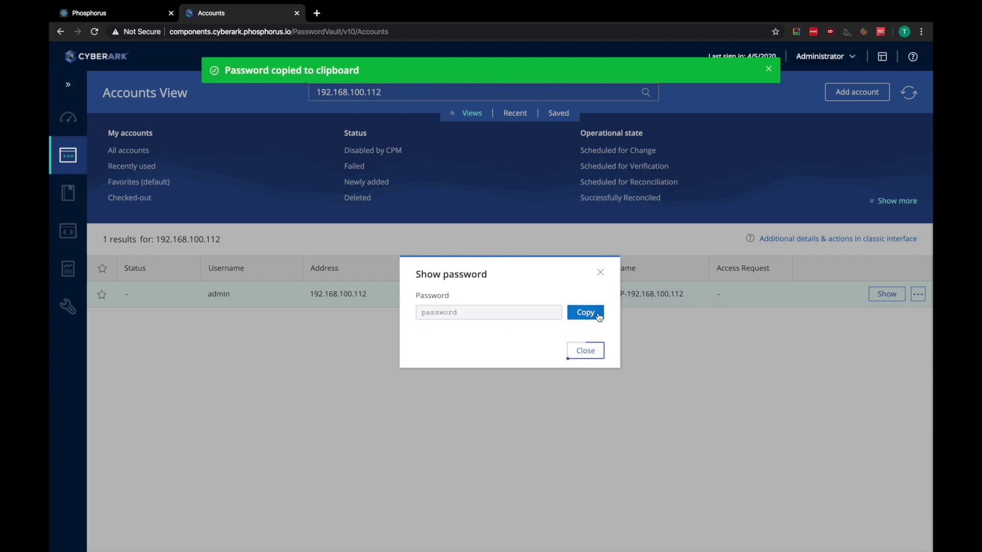
Open the bookmarked HP-112 printer page in an incognito window and sign in as admin with the copied password
key("ctrl+shift+n")
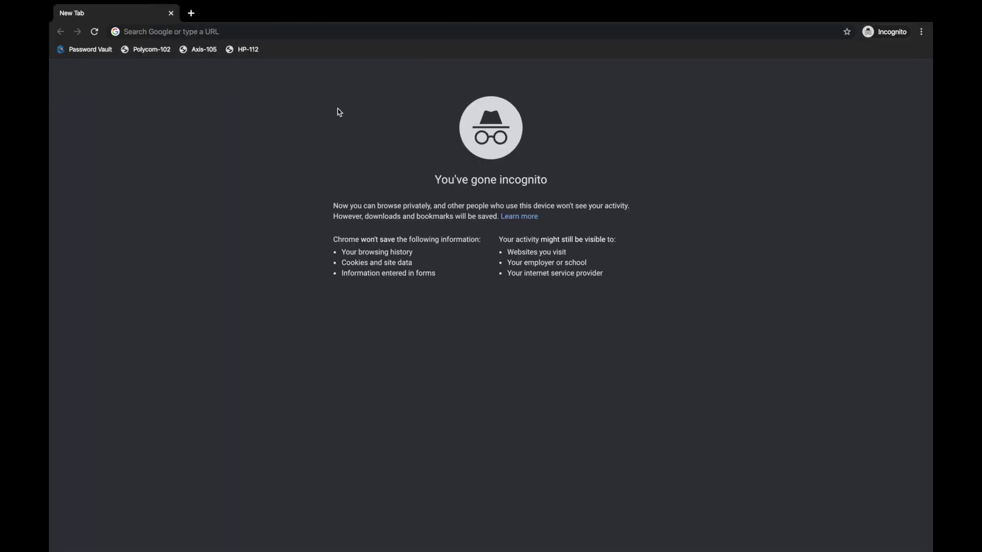
left_click(246, 50)
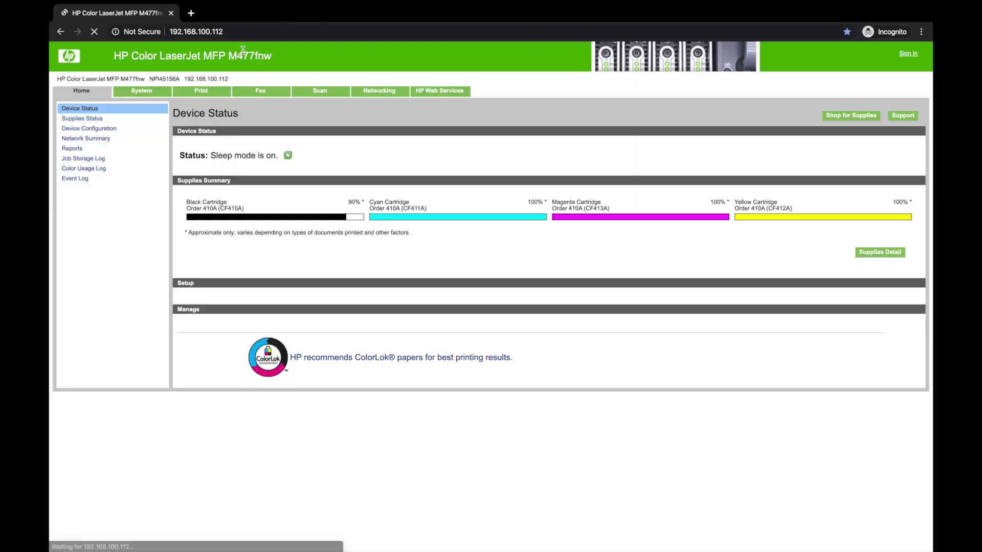
left_click(908, 55)
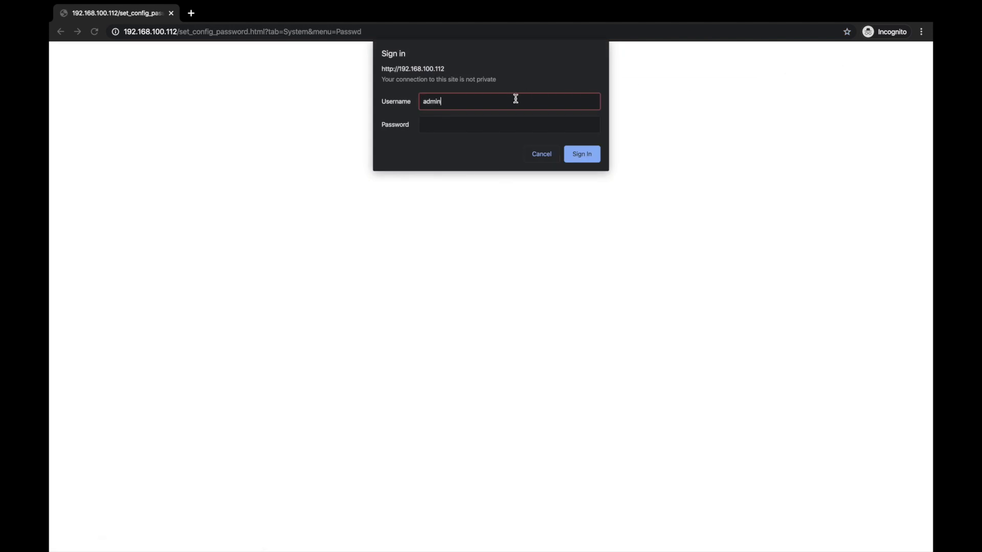
type("admin")
key("Tab")
right_click(428, 129)
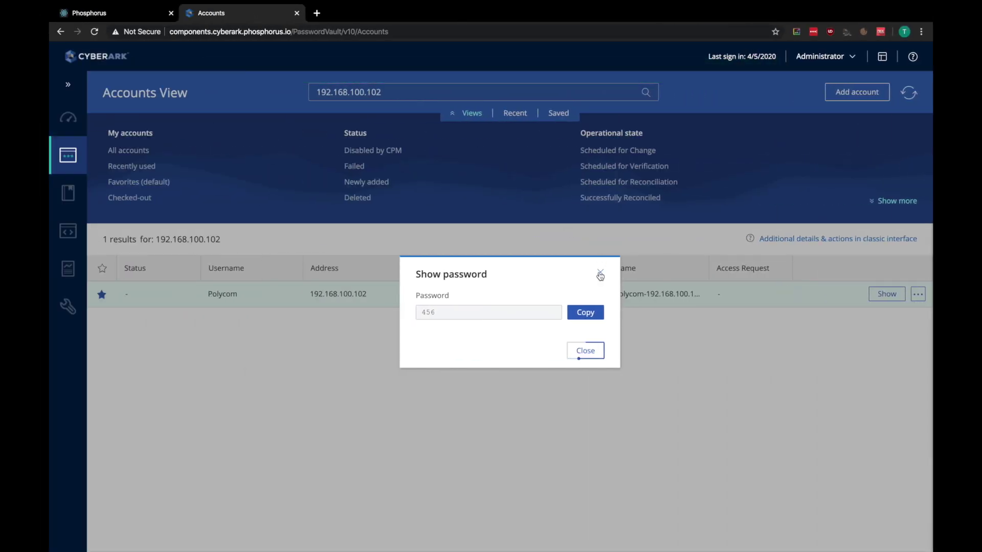
Close the revealed password in CyberArk, open the Polycom account at 192.168.100.102 and request a change to a new random password
left_click(599, 272)
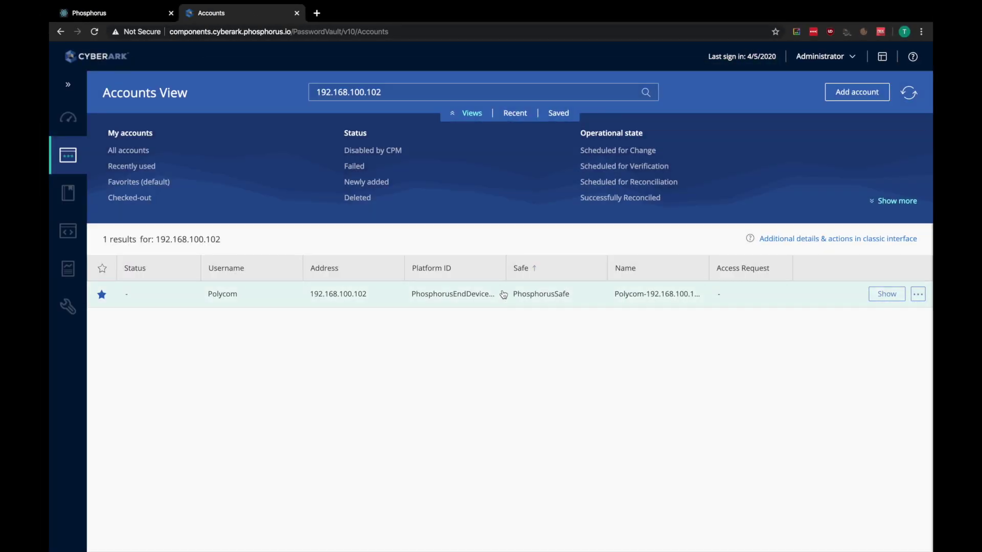
left_click(504, 295)
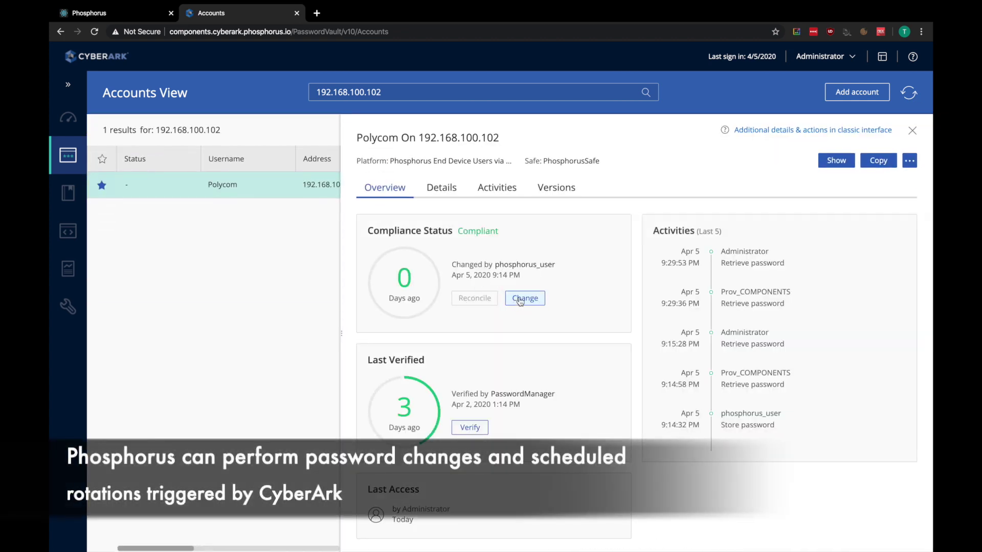
left_click(520, 300)
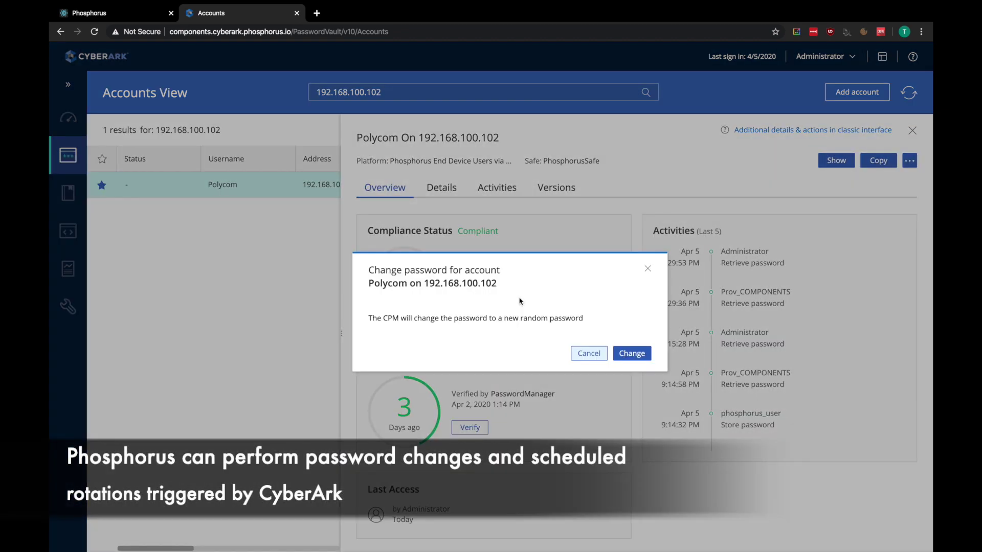
left_click(631, 354)
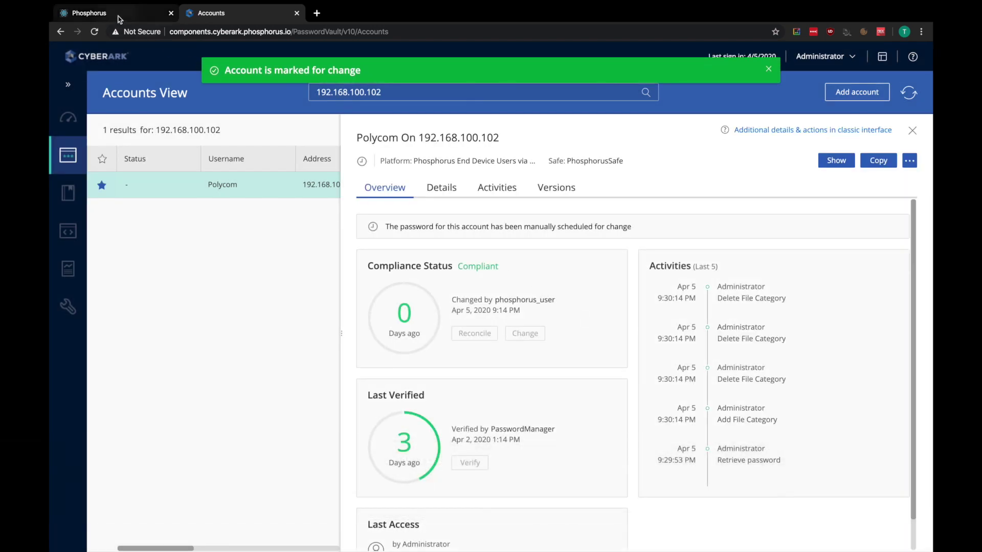
In Phosphorus, return to the device list and open the Polycom VVX_410 at 192.168.100.102 to check its alerts
left_click(118, 19)
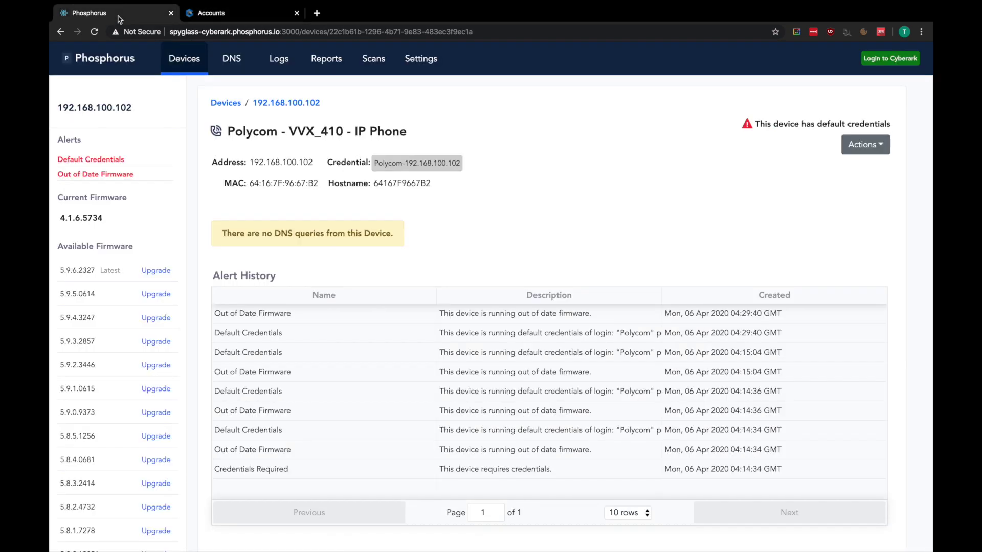
left_click(184, 58)
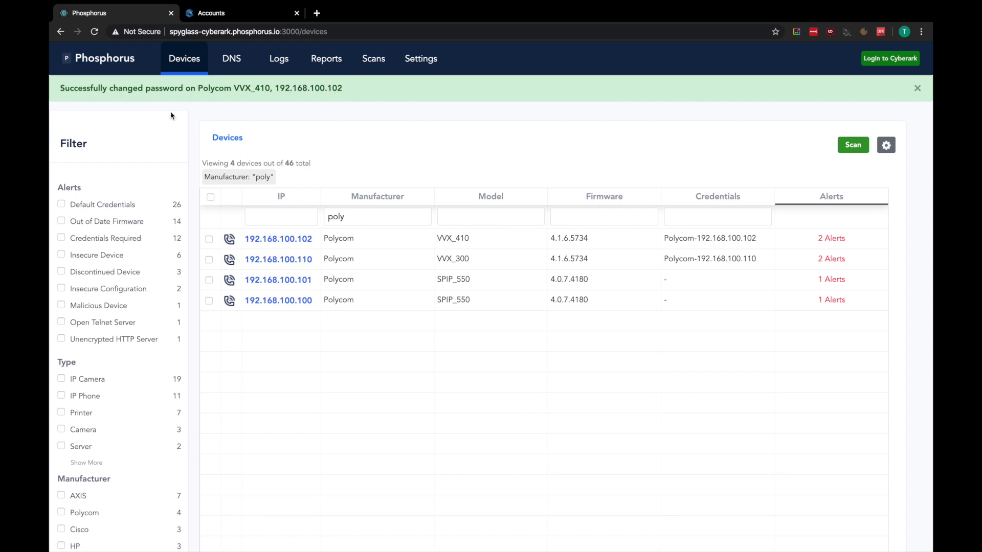
left_click(299, 244)
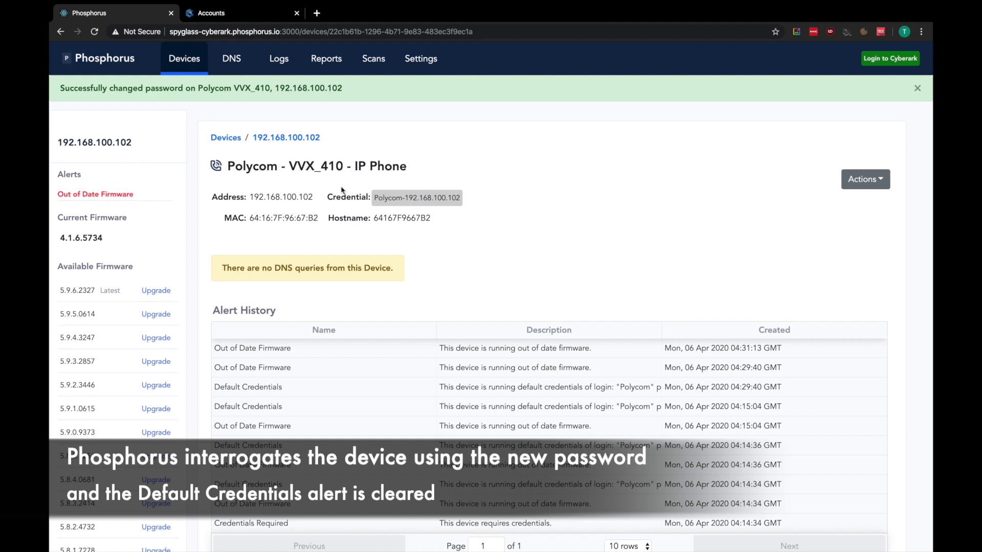
Back in CyberArk, refresh the accounts, reveal the new password of the Polycom account at 192.168.100.102 with the reason "d", and copy it
left_click(220, 12)
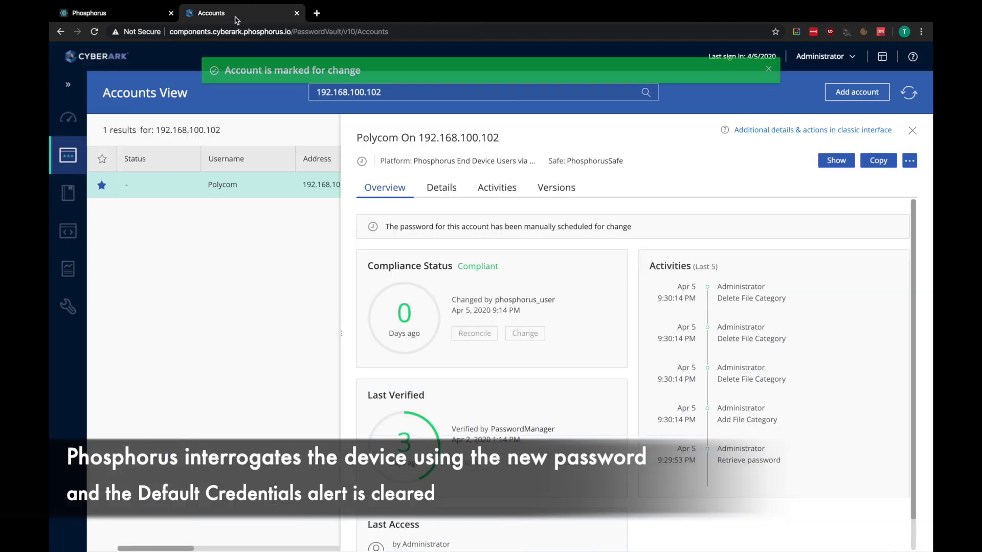
left_click(94, 32)
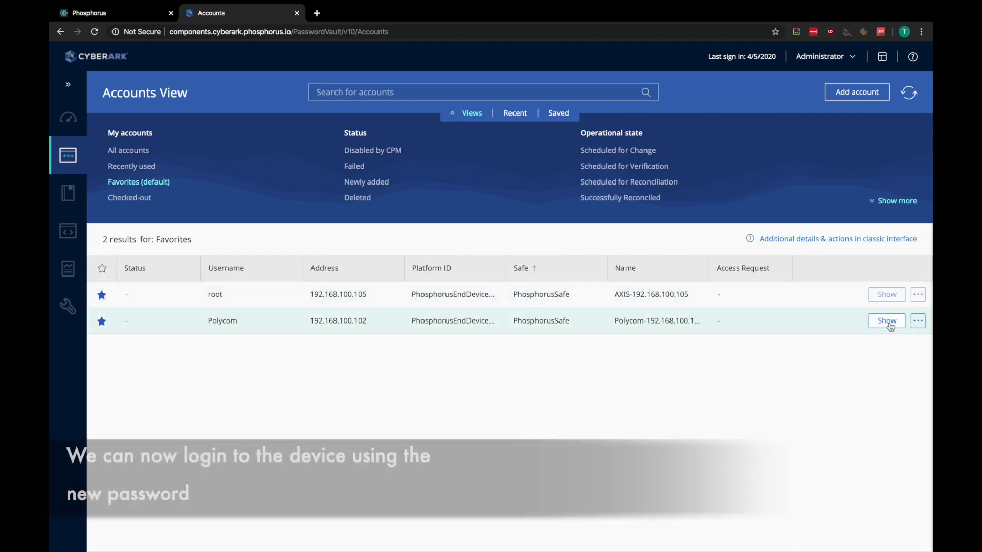
left_click(887, 320)
type("d")
left_click(586, 361)
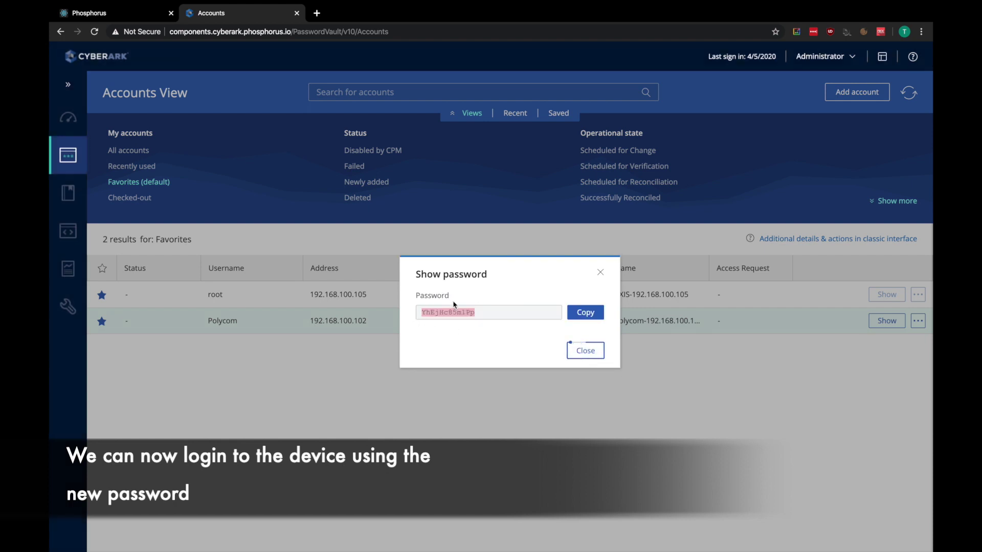
left_click(587, 317)
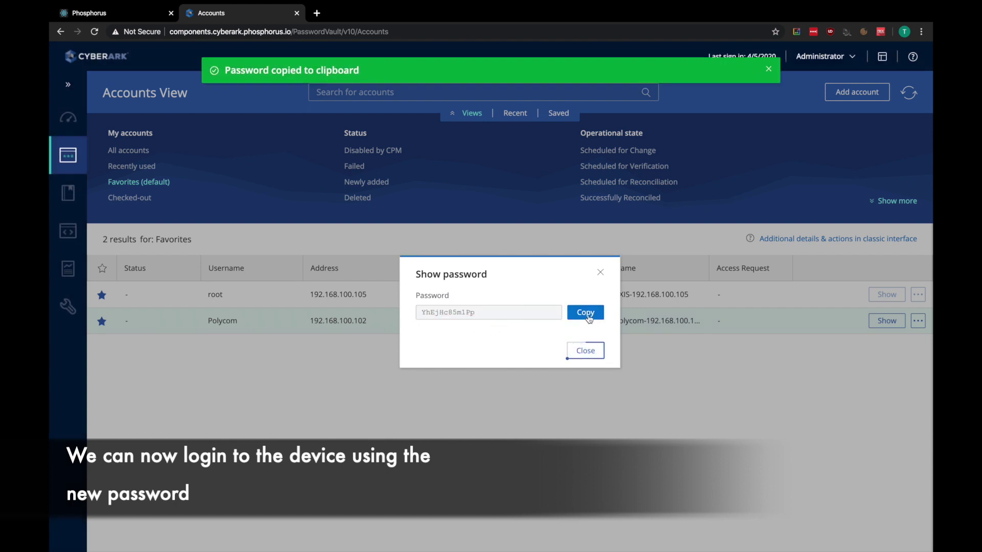
Open the bookmarked Polycom-102 configuration utility in the incognito window and log in as Admin with the newly copied password
key("ctrl+Right")
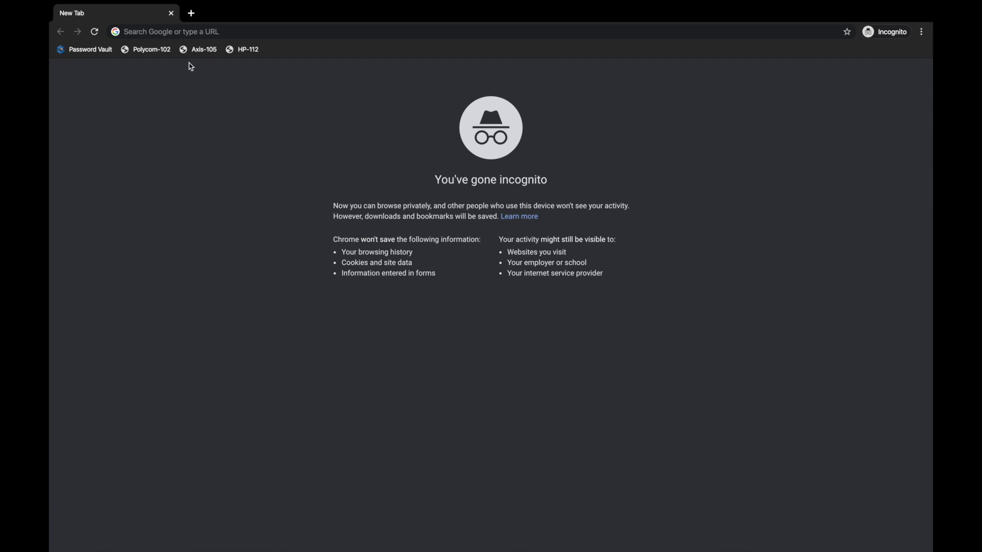
left_click(155, 51)
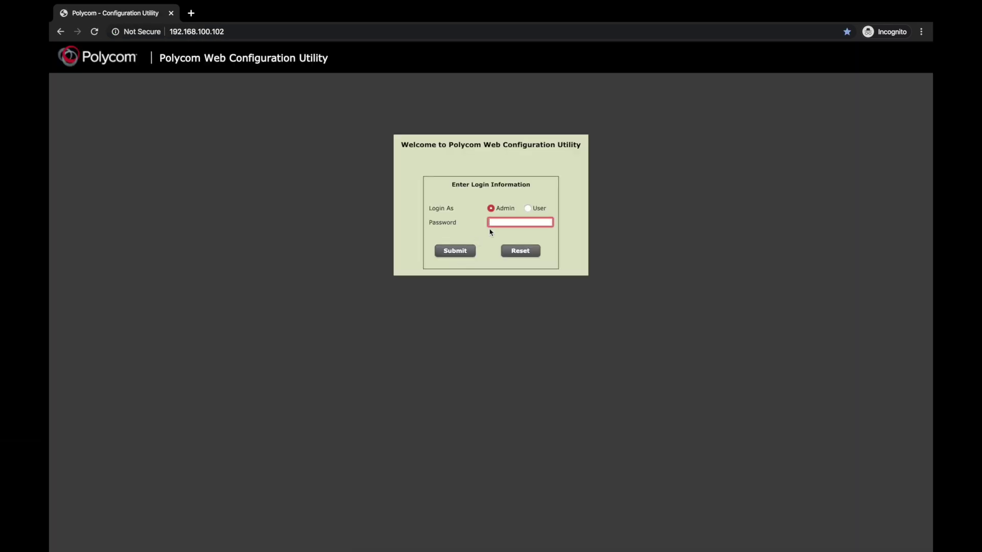
right_click(498, 222)
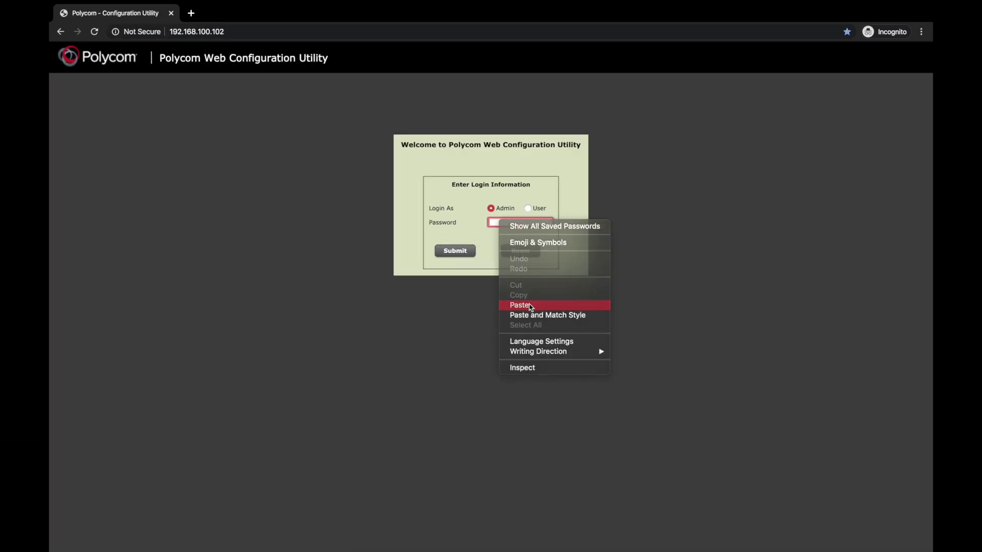